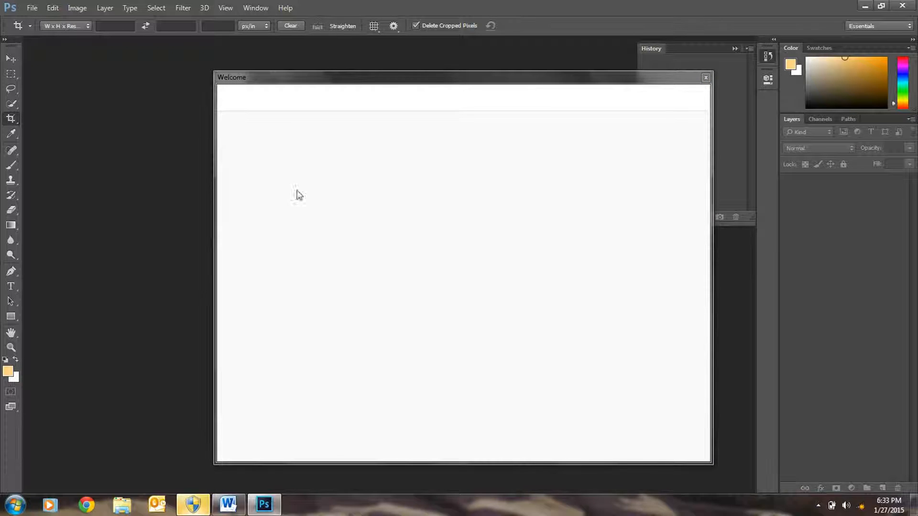
# - Dismiss the welcome window and open photo 014 from the 2015-01-15 pictures folder
pyautogui.click(706, 77)
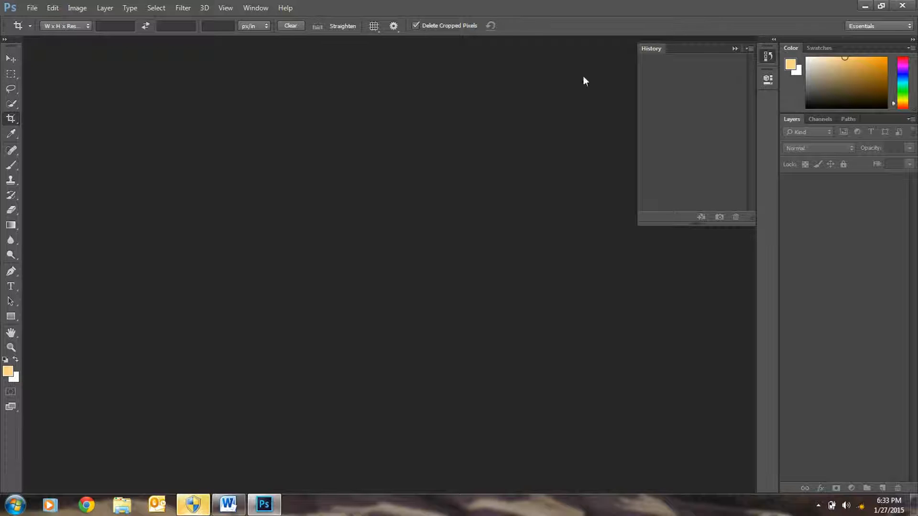
pyautogui.click(38, 9)
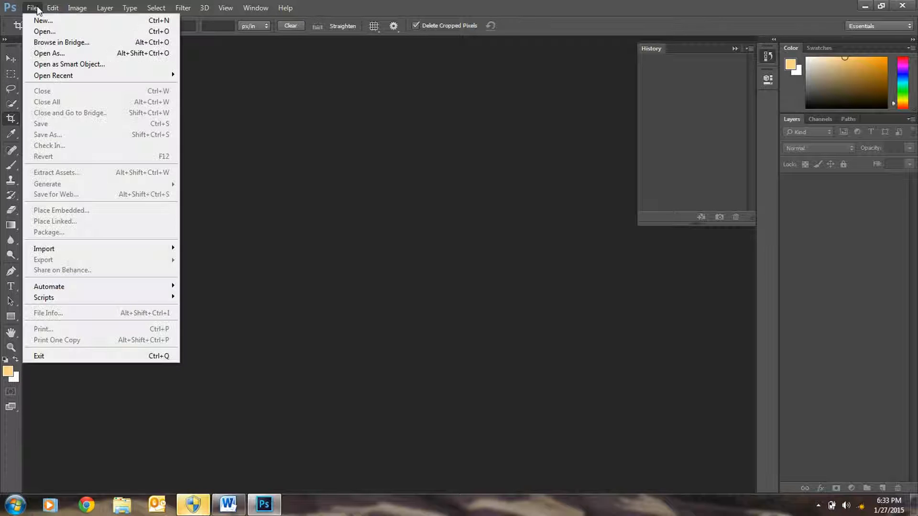
pyautogui.click(38, 33)
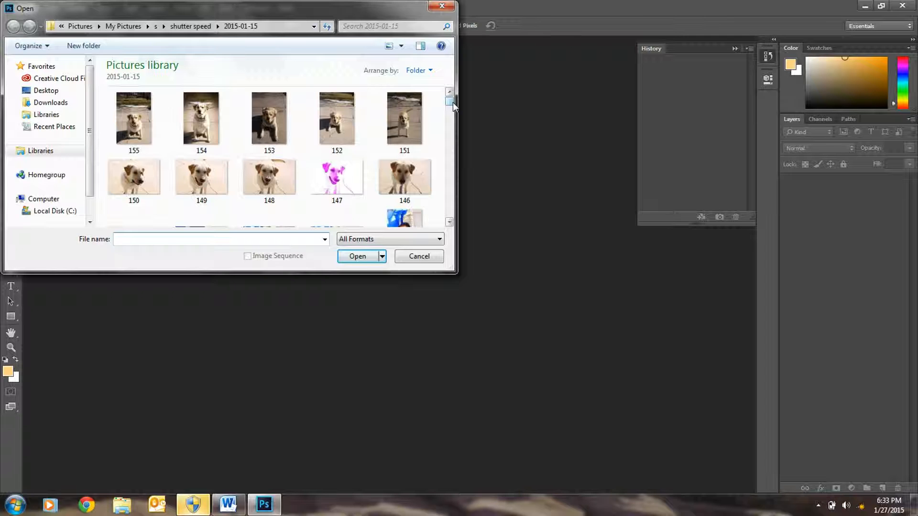
pyautogui.moveTo(452, 102); pyautogui.dragTo(449, 206)
pyautogui.click(417, 176)
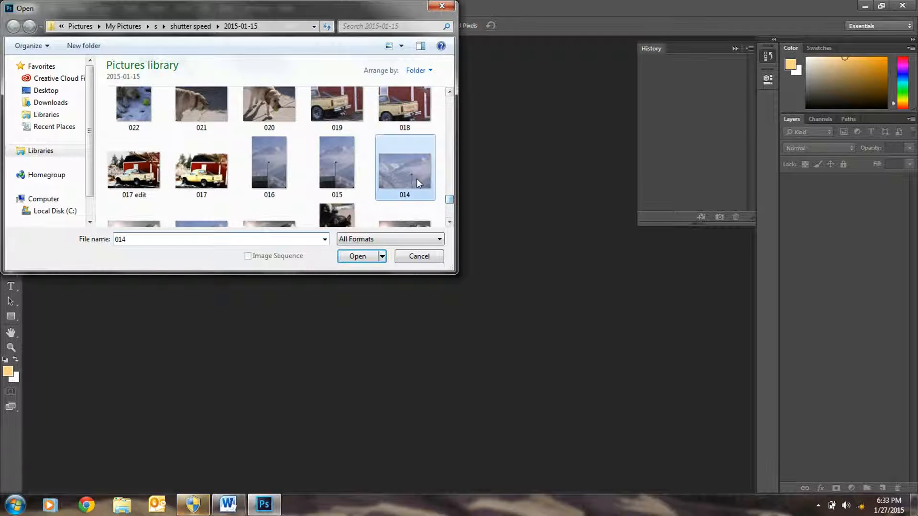
pyautogui.click(355, 257)
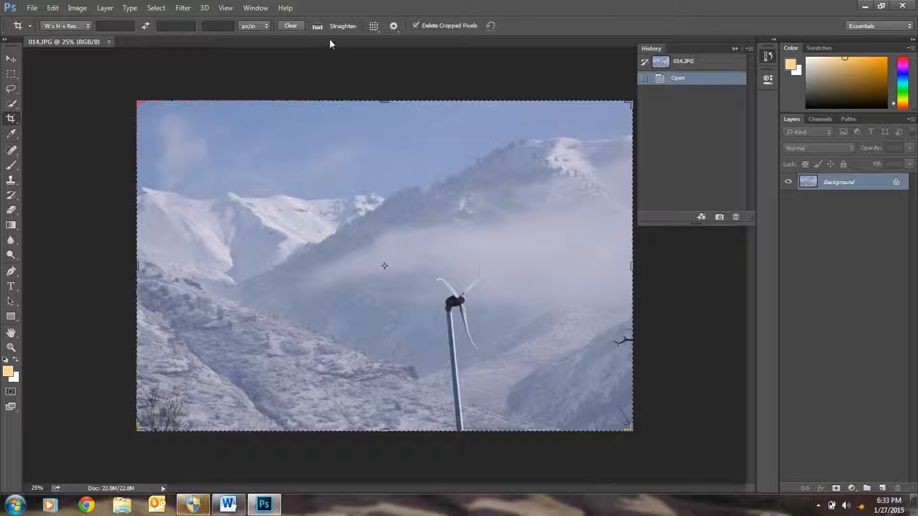
# - Straighten the photo along the wind turbine's pole, reposition the image within the crop frame and apply the crop
pyautogui.click(317, 30)
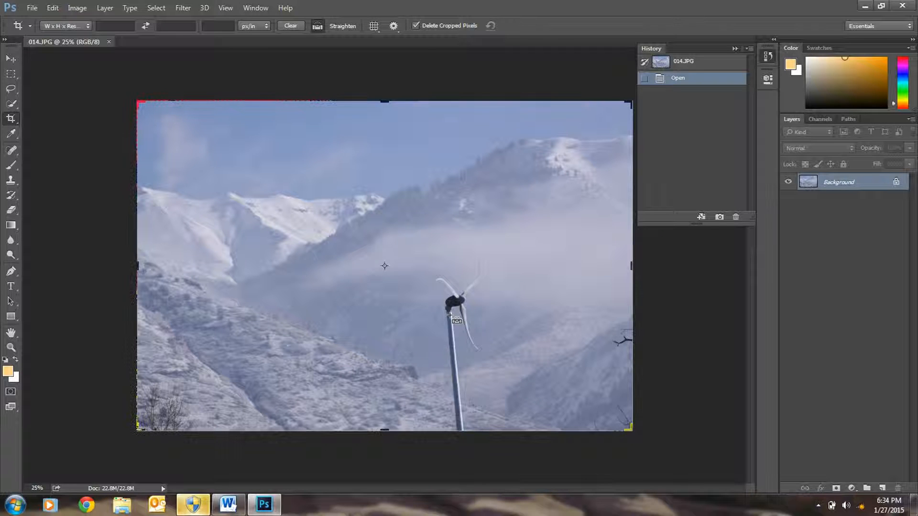
pyautogui.moveTo(450, 315); pyautogui.dragTo(458, 406)
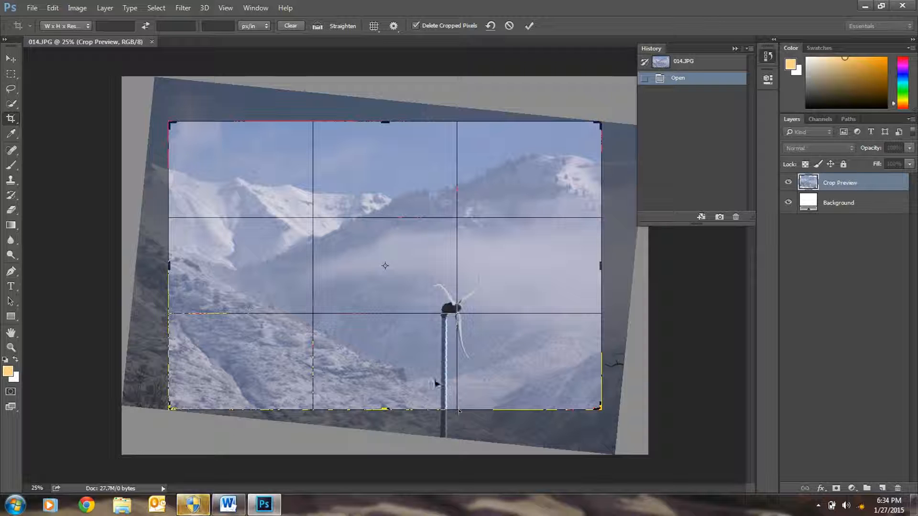
pyautogui.moveTo(422, 353)
pyautogui.mouseDown()
pyautogui.moveTo(454, 363)
pyautogui.moveTo(418, 368)
pyautogui.moveTo(440, 358)
pyautogui.moveTo(420, 354)
pyautogui.mouseUp()
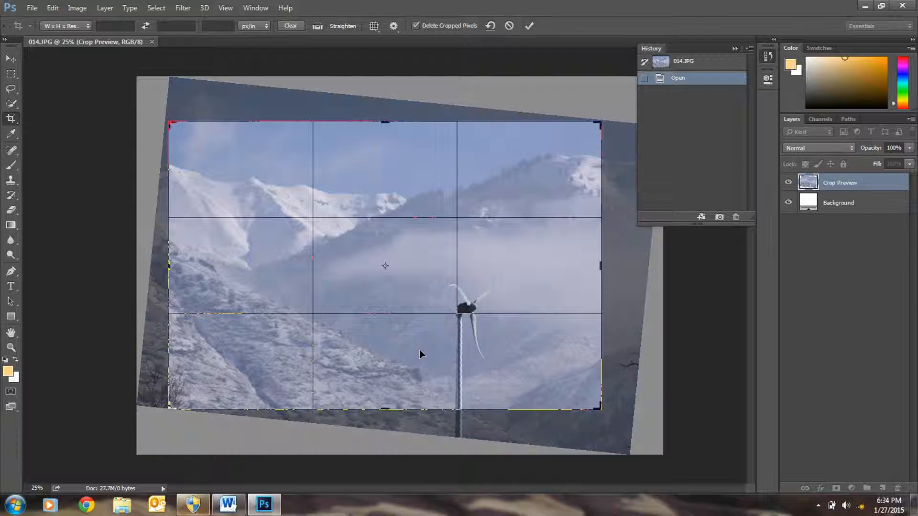
pyautogui.click(529, 29)
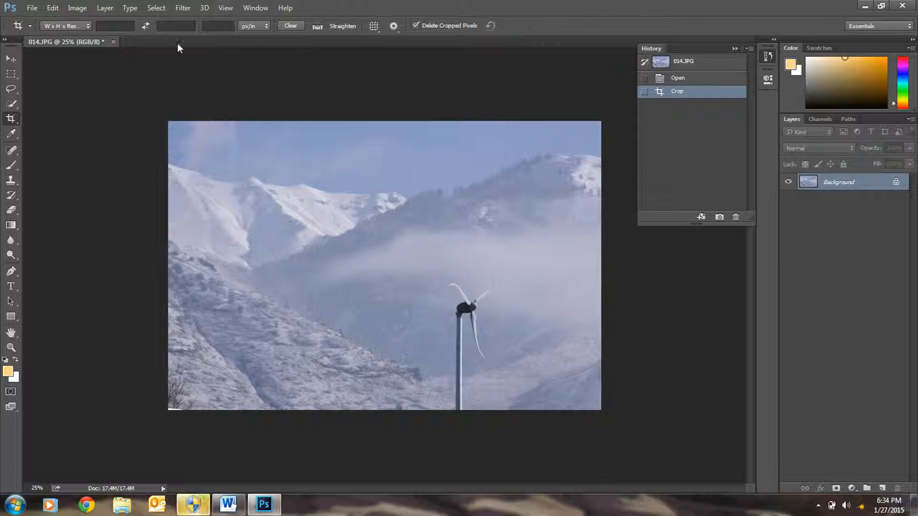
# - Apply a Brightness/Contrast adjustment to the photo with brightness 35 and contrast 100
pyautogui.click(78, 10)
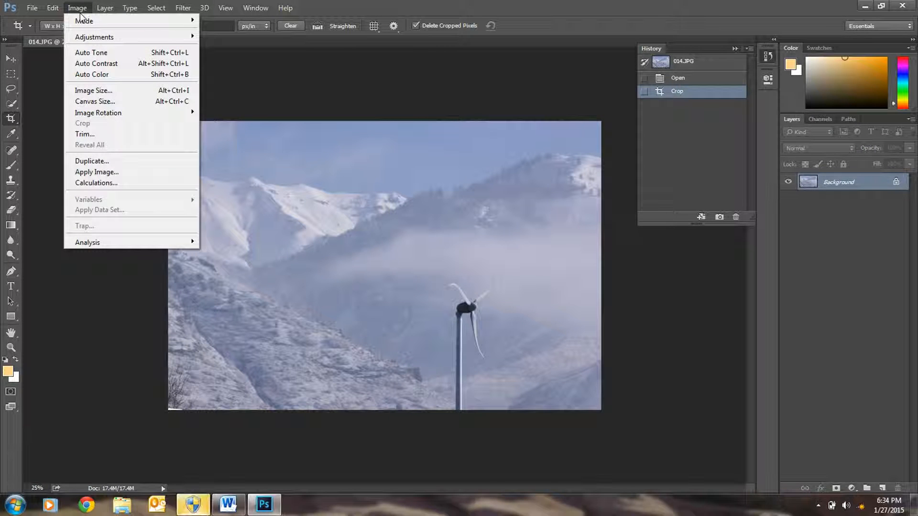
pyautogui.moveTo(86, 39)
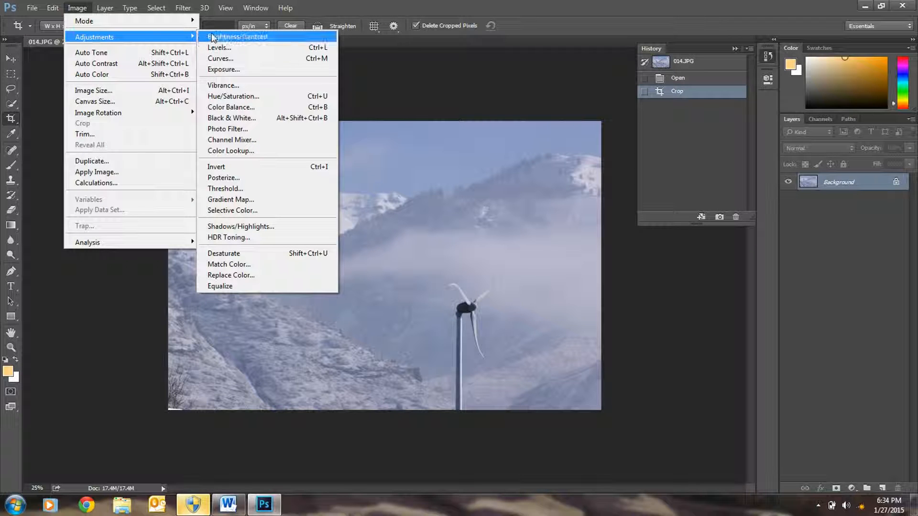
pyautogui.click(282, 39)
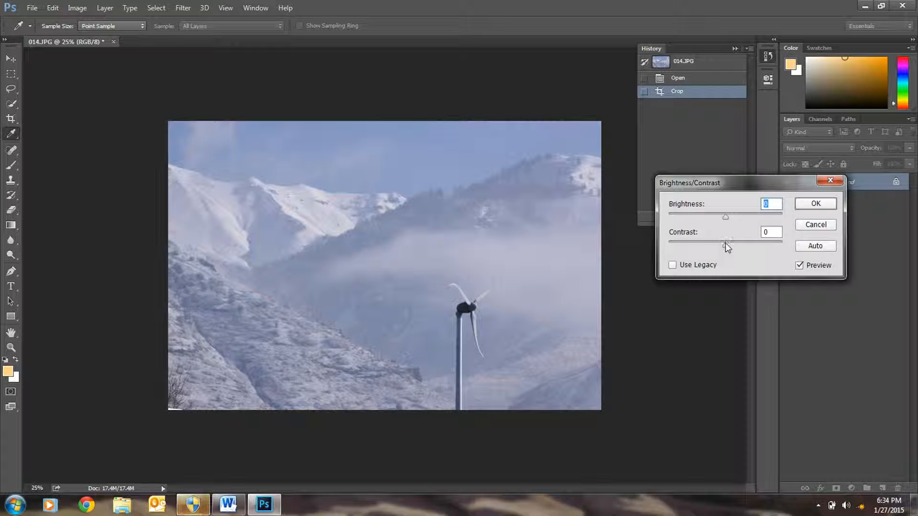
pyautogui.moveTo(725, 244); pyautogui.dragTo(780, 242)
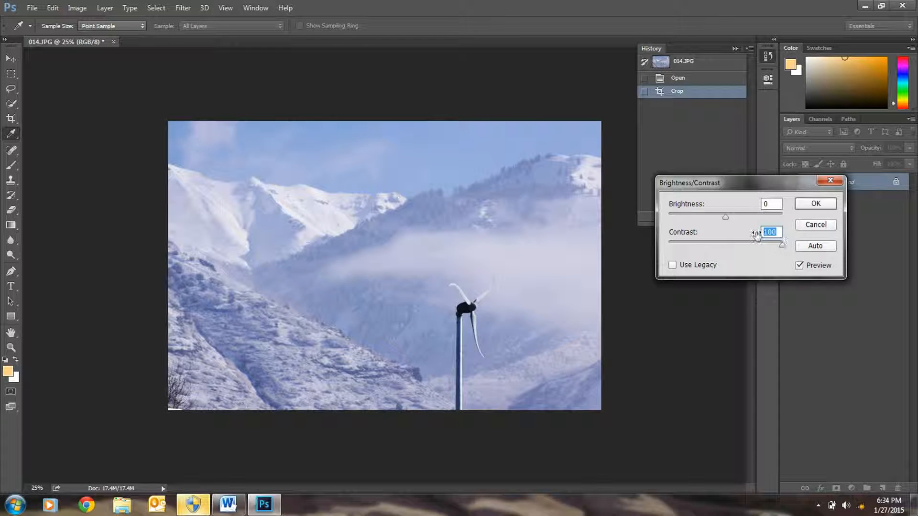
pyautogui.moveTo(726, 216)
pyautogui.mouseDown()
pyautogui.moveTo(753, 214)
pyautogui.moveTo(703, 217)
pyautogui.moveTo(761, 216)
pyautogui.moveTo(690, 219)
pyautogui.moveTo(738, 214)
pyautogui.mouseUp()
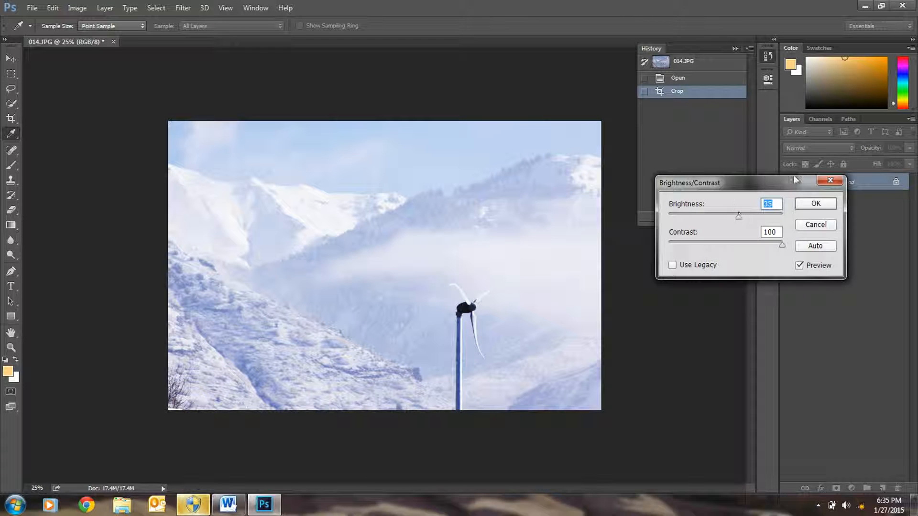
pyautogui.click(821, 203)
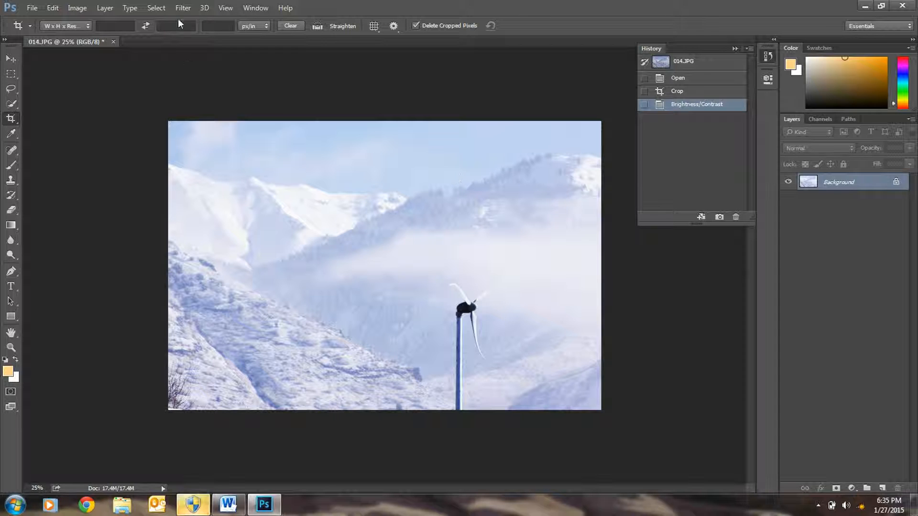
# - Convert the photo with the Black & White adjustment, using the automatic colour mix
pyautogui.click(76, 8)
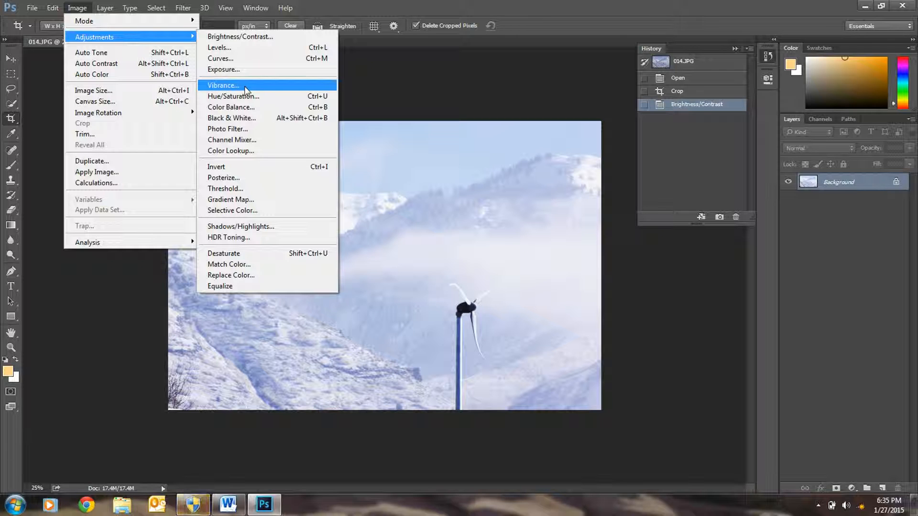
pyautogui.click(242, 119)
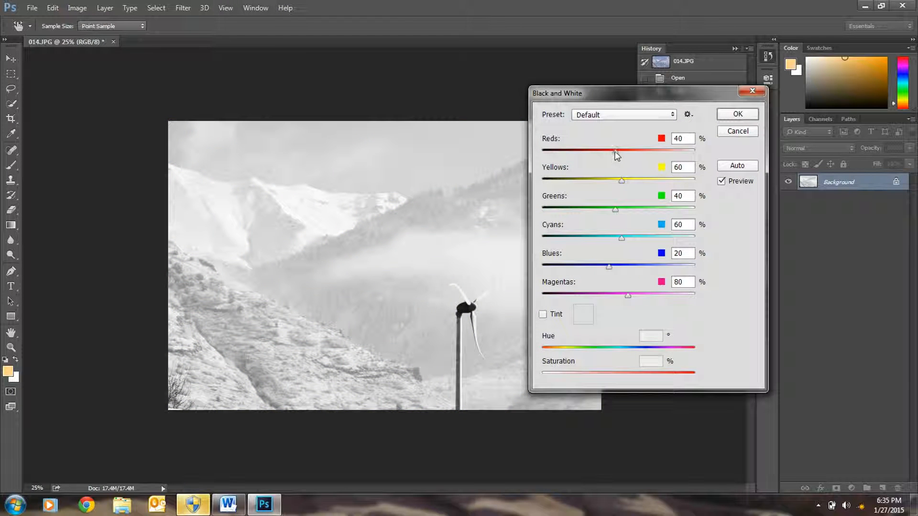
pyautogui.moveTo(615, 151)
pyautogui.mouseDown()
pyautogui.moveTo(568, 152)
pyautogui.moveTo(632, 147)
pyautogui.moveTo(598, 154)
pyautogui.mouseUp()
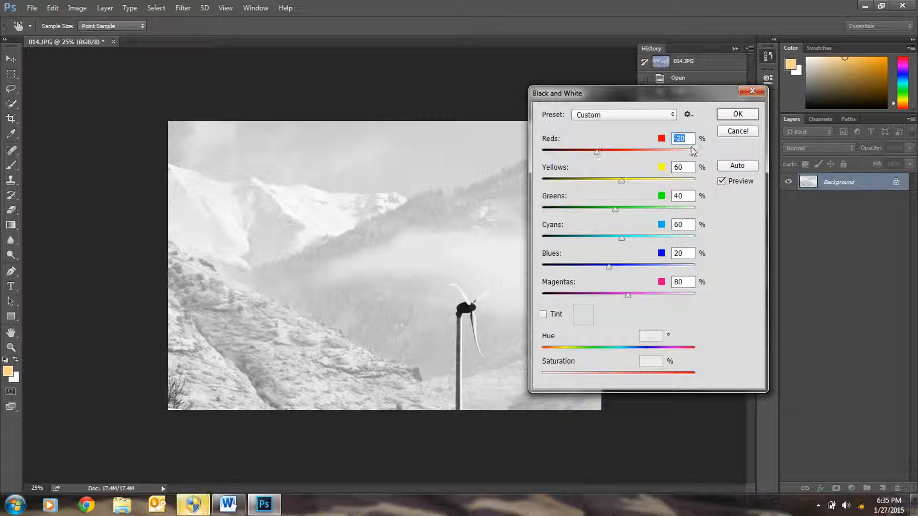
pyautogui.click(740, 170)
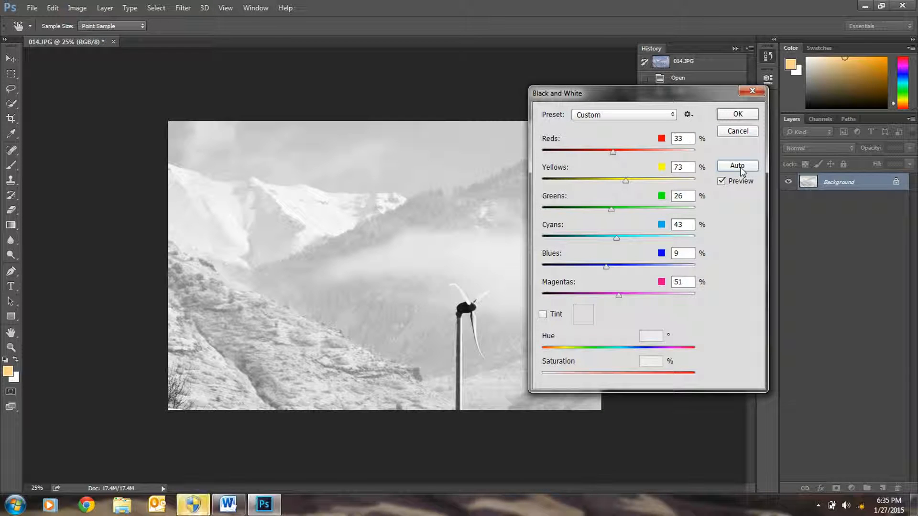
pyautogui.click(742, 114)
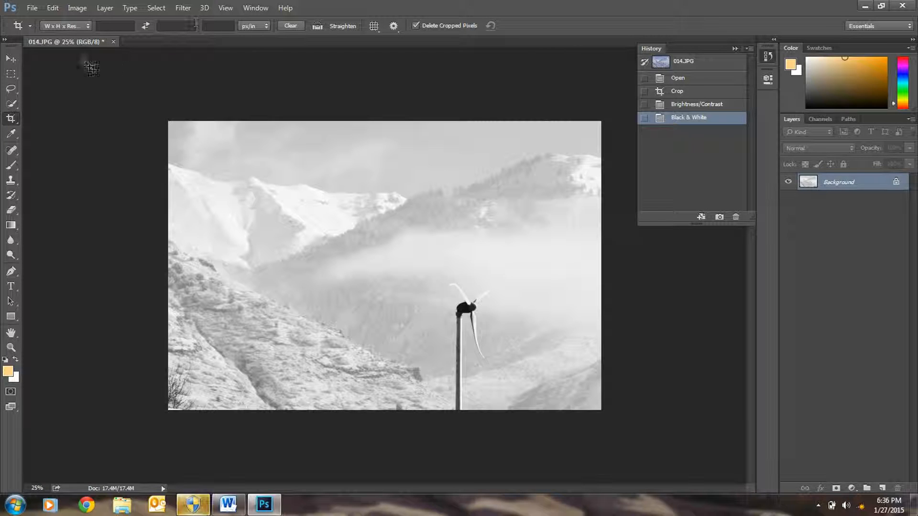
# - Apply a Levels adjustment that darkens the photo's midtones to 0.33
pyautogui.click(77, 8)
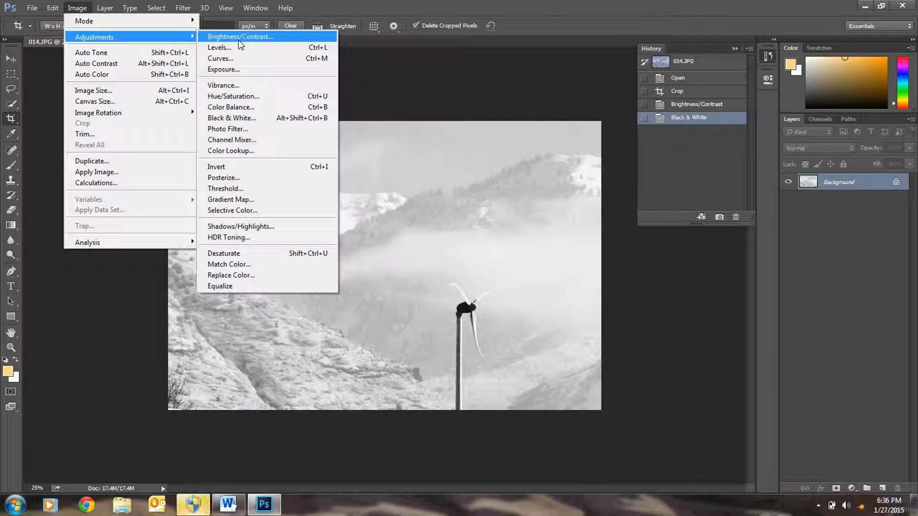
pyautogui.click(234, 47)
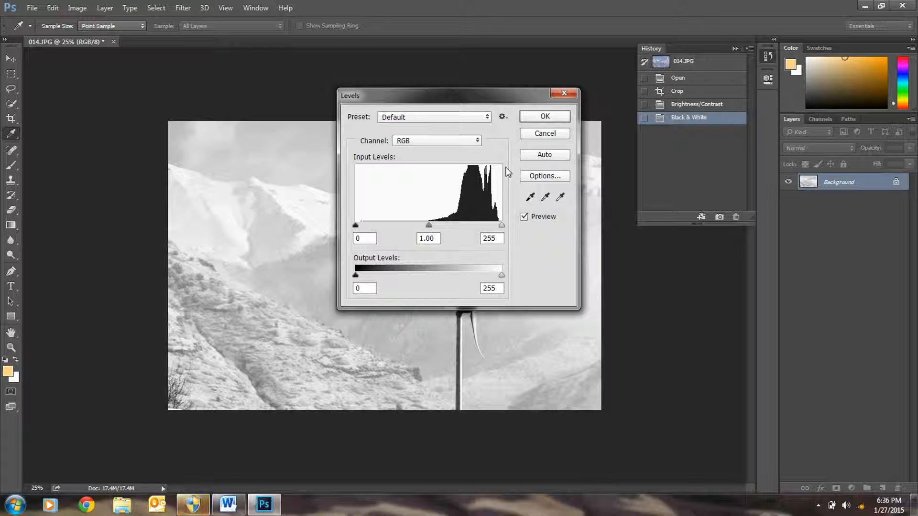
pyautogui.moveTo(429, 231); pyautogui.dragTo(469, 219)
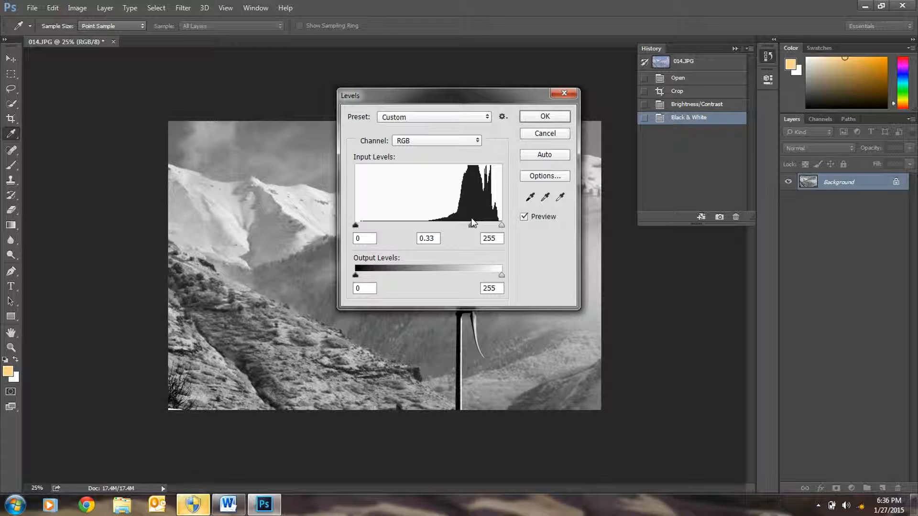
pyautogui.moveTo(472, 222); pyautogui.dragTo(471, 222)
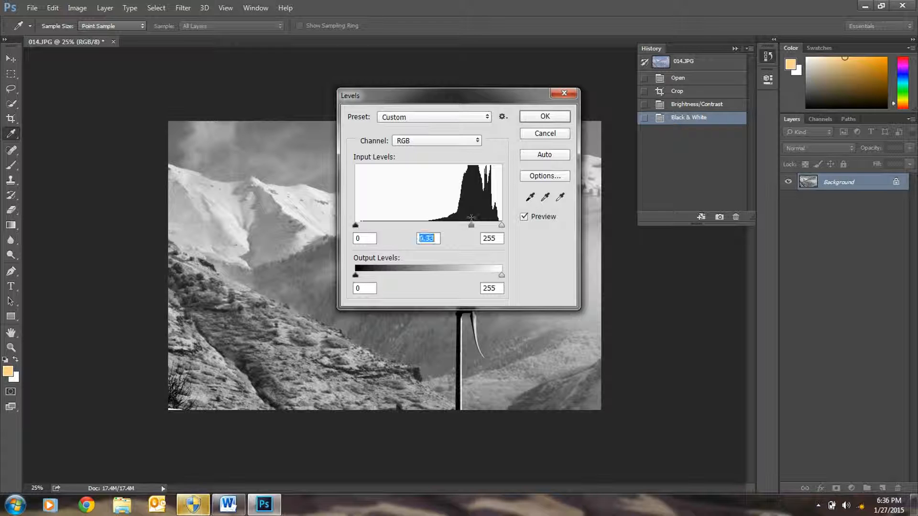
pyautogui.click(544, 116)
pyautogui.press('c')
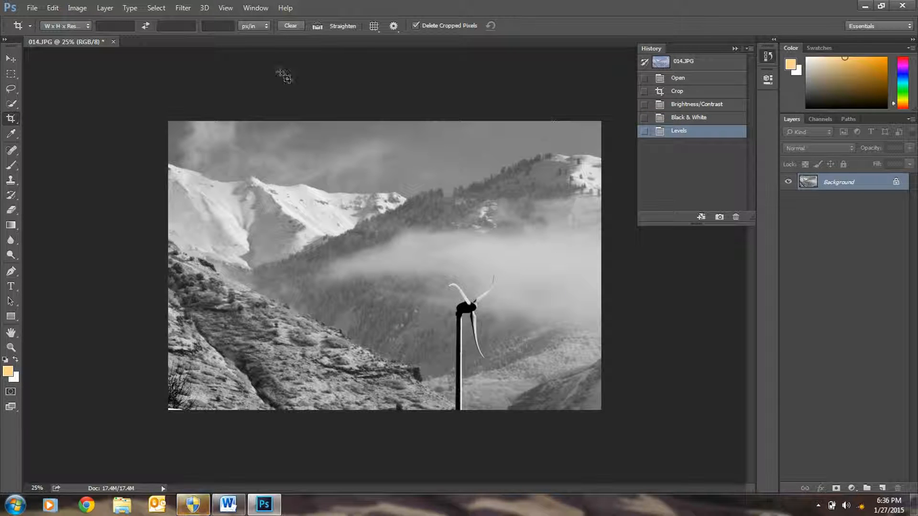
# - Apply another Brightness/Contrast adjustment to the black-and-white photo with brightness 2 and contrast 79
pyautogui.click(105, 10)
pyautogui.moveTo(77, 10)
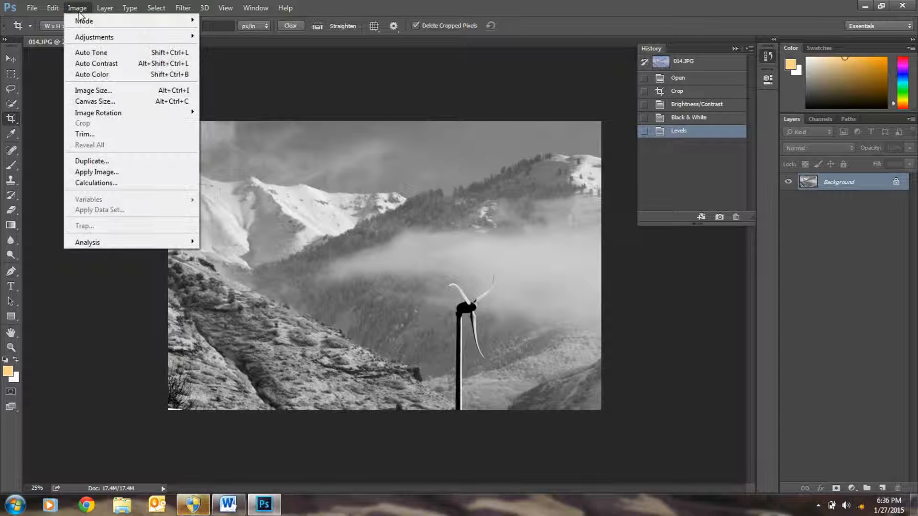
pyautogui.moveTo(173, 39)
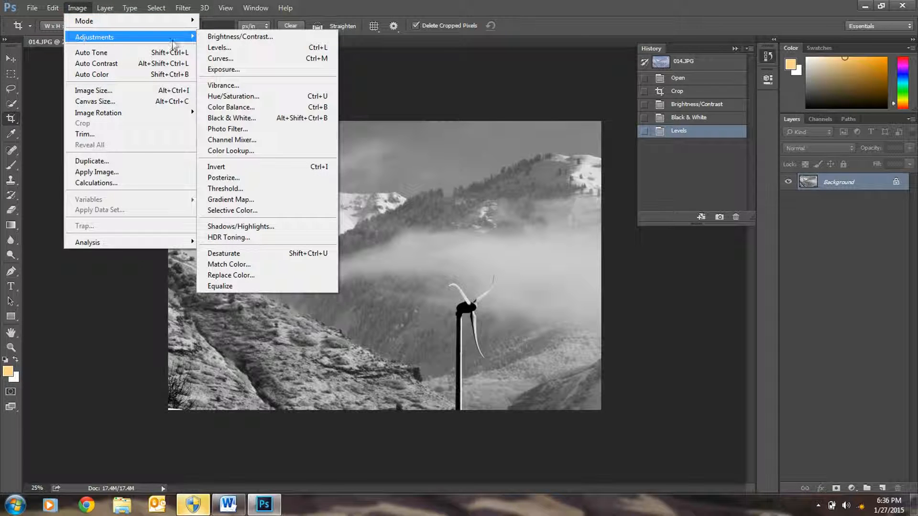
pyautogui.click(219, 37)
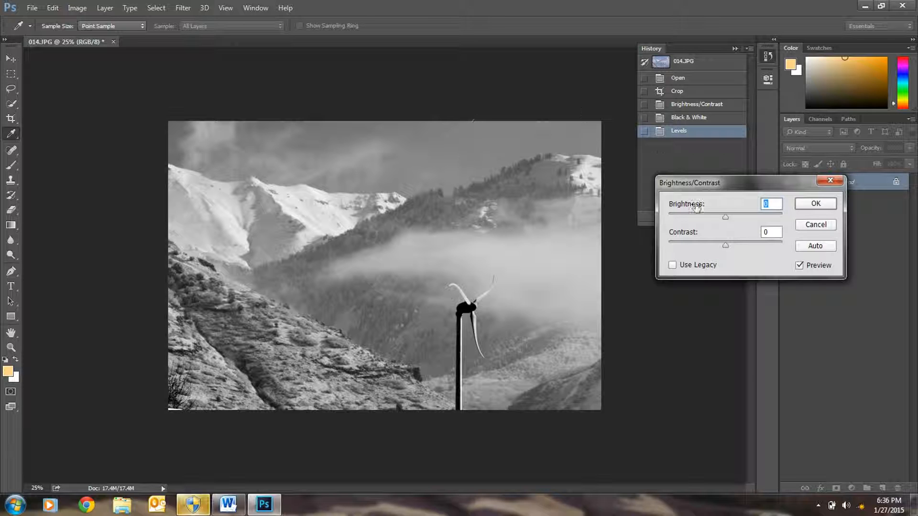
pyautogui.moveTo(725, 217); pyautogui.dragTo(755, 212)
pyautogui.moveTo(727, 247); pyautogui.dragTo(725, 218)
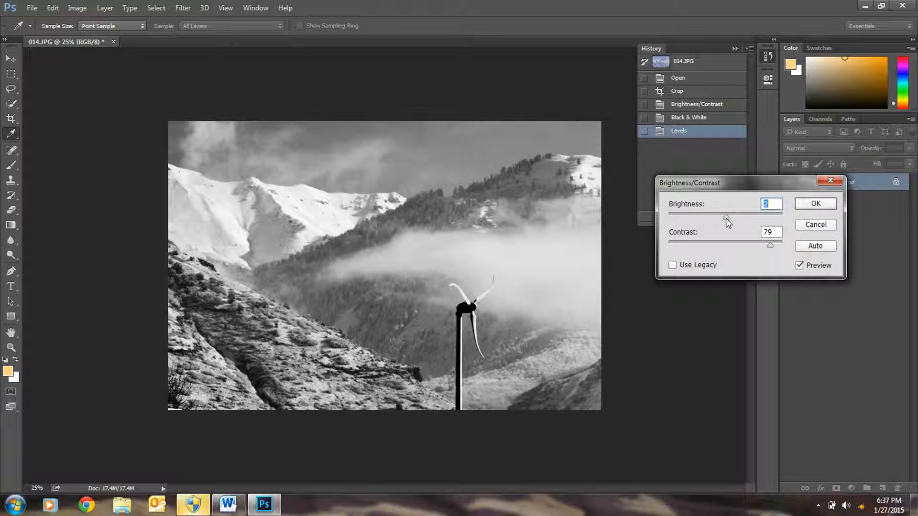
pyautogui.click(817, 205)
pyautogui.press('c')
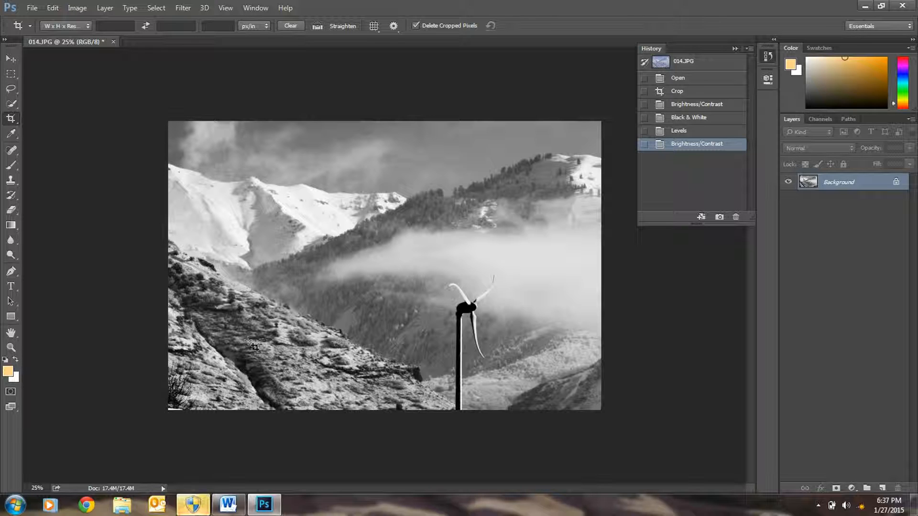
pyautogui.doubleClick(166, 14)
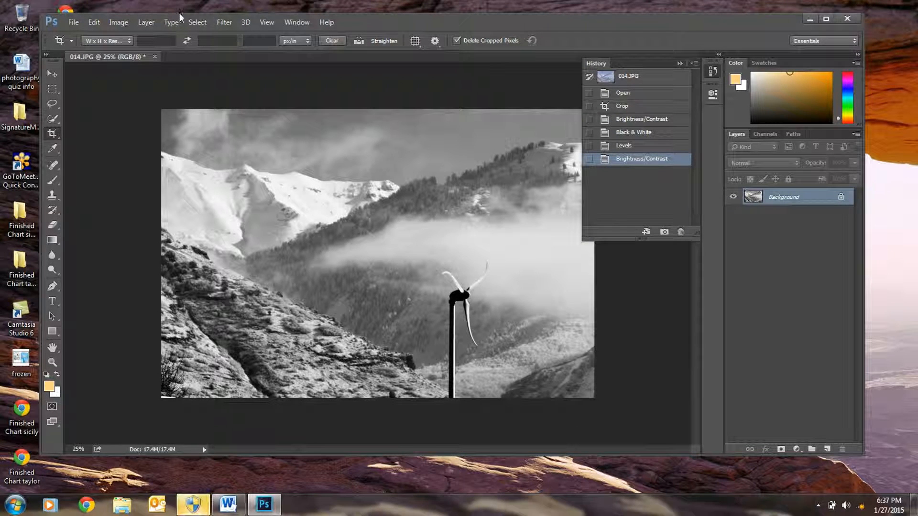
pyautogui.click(826, 18)
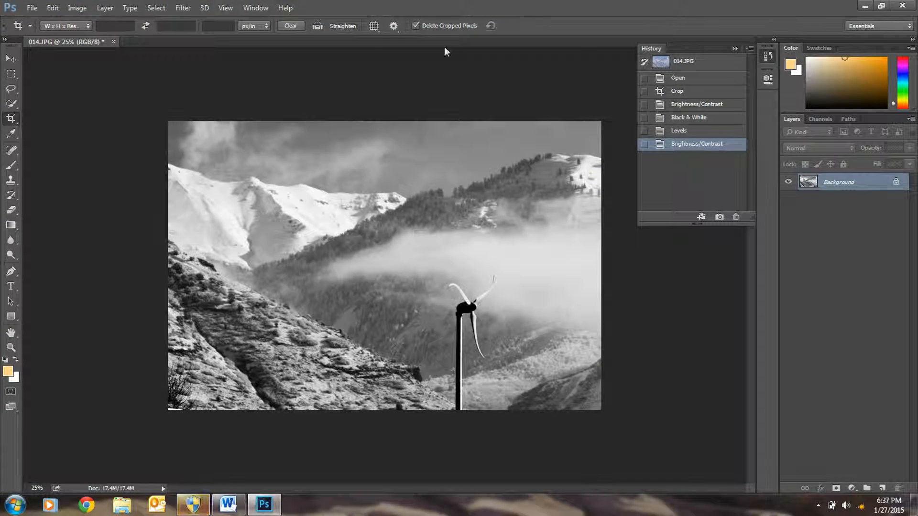
# - Start a Lens Flare render filter on the photo and place its centre just above the snowy peak in the image's upper-left area
pyautogui.click(186, 9)
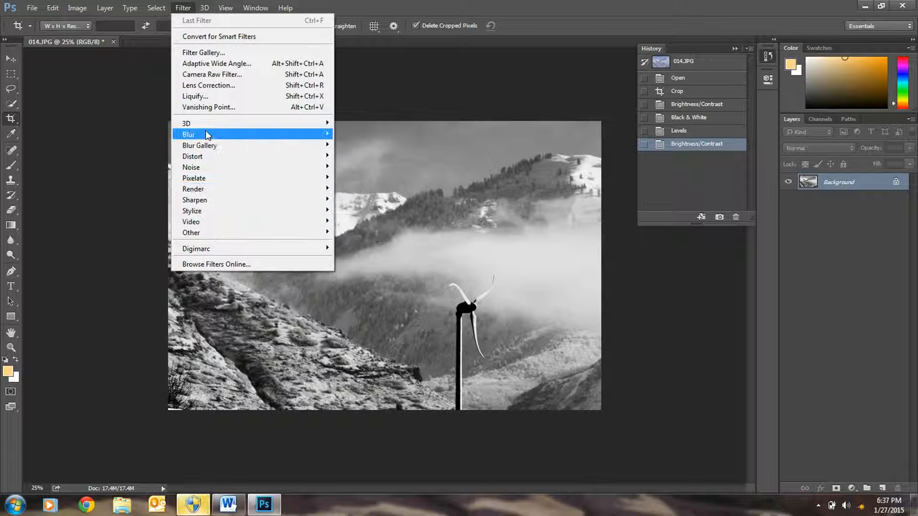
pyautogui.moveTo(204, 128)
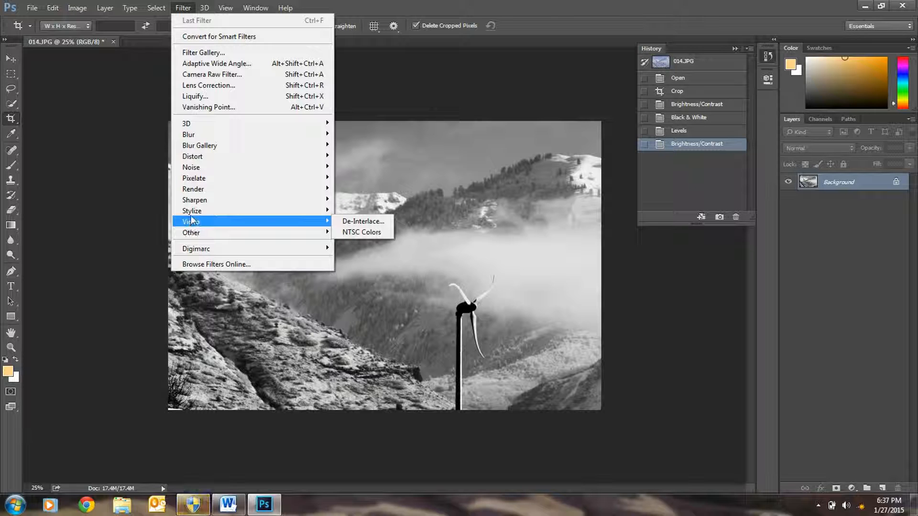
pyautogui.moveTo(192, 215)
pyautogui.moveTo(205, 177)
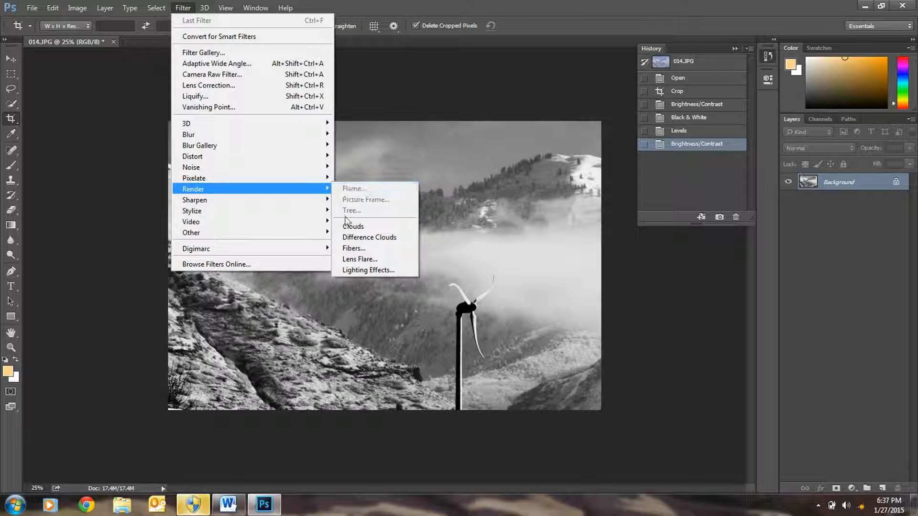
pyautogui.click(353, 258)
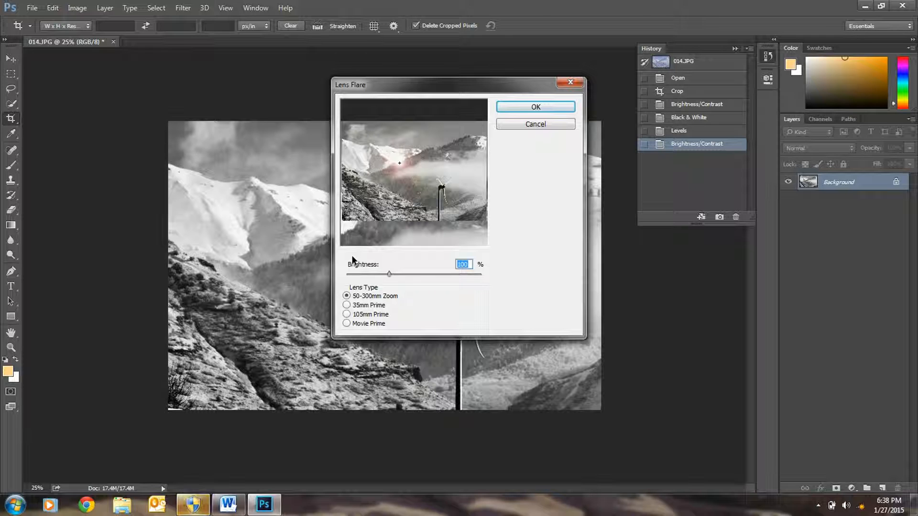
pyautogui.moveTo(405, 159); pyautogui.dragTo(364, 145)
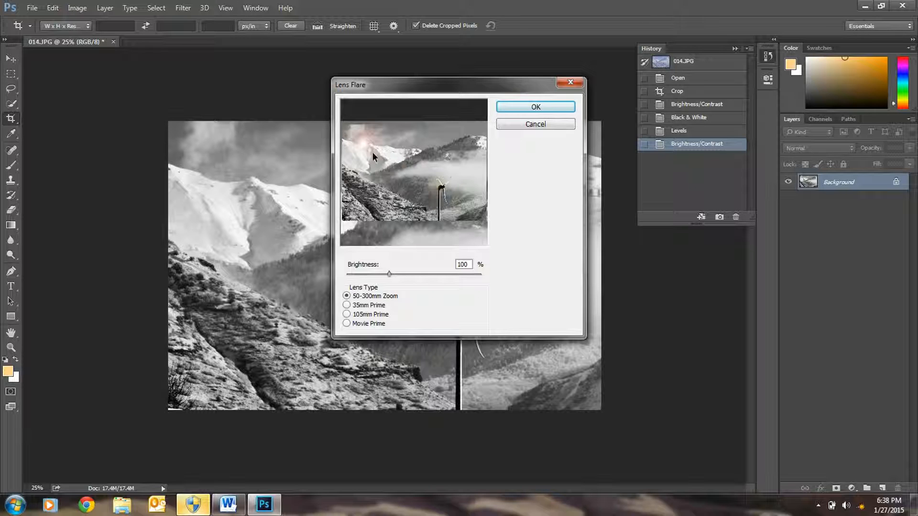
pyautogui.moveTo(363, 139); pyautogui.dragTo(364, 142)
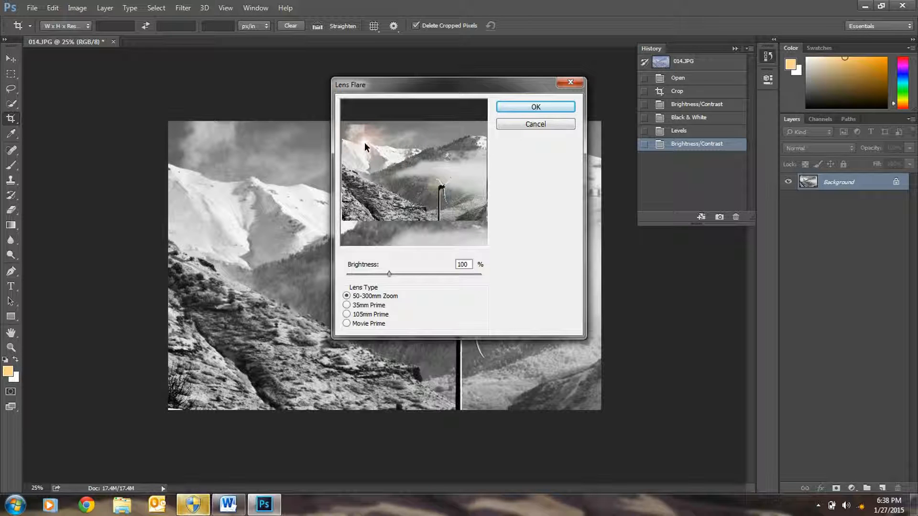
# - Apply the lens flare with the 35mm Prime lens type and a brightness of 144%
pyautogui.click(346, 305)
pyautogui.click(346, 314)
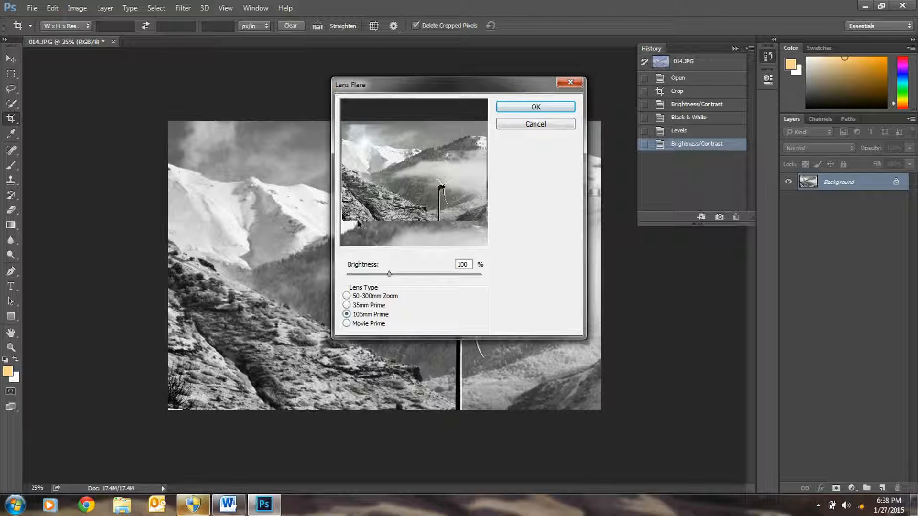
pyautogui.moveTo(388, 274)
pyautogui.mouseDown()
pyautogui.moveTo(444, 269)
pyautogui.moveTo(352, 271)
pyautogui.moveTo(404, 273)
pyautogui.moveTo(381, 277)
pyautogui.mouseUp()
pyautogui.click(346, 305)
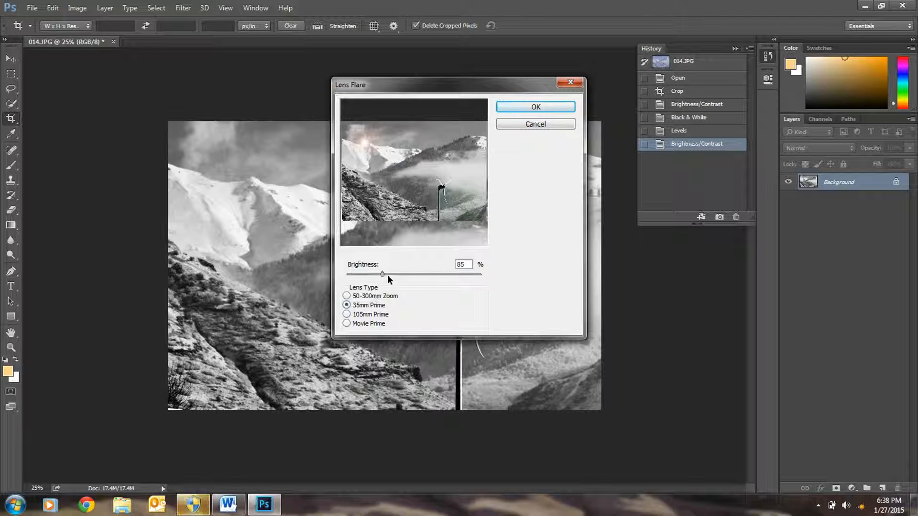
pyautogui.moveTo(382, 270); pyautogui.dragTo(408, 269)
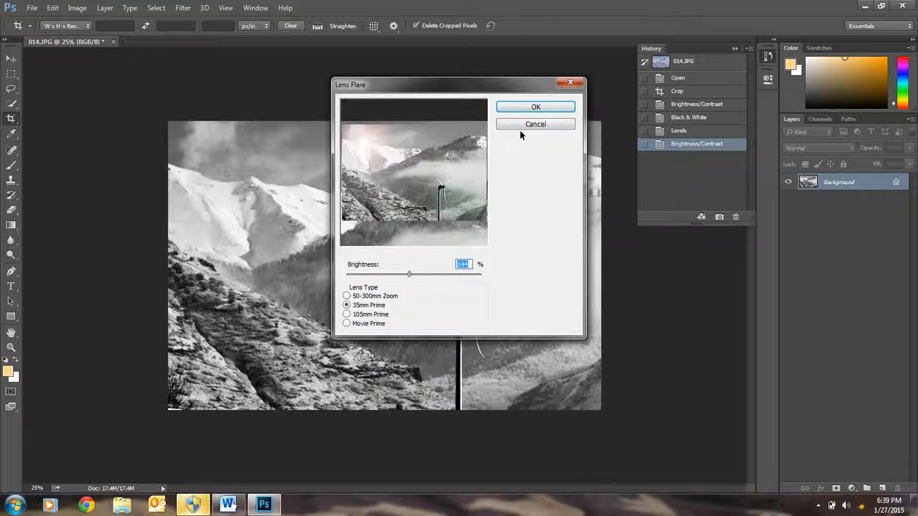
pyautogui.click(543, 107)
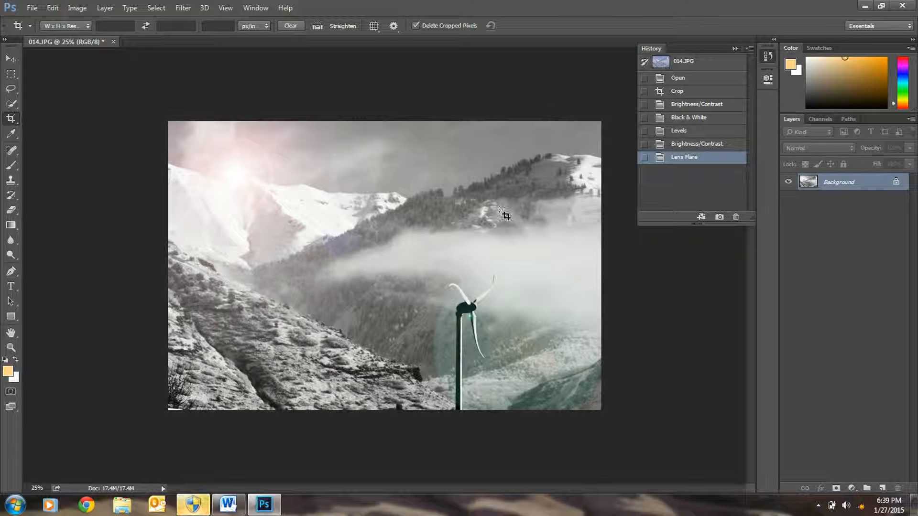
# - Apply a Brightness/Contrast adjustment to the flared photo with brightness -3 and contrast 95
pyautogui.click(76, 8)
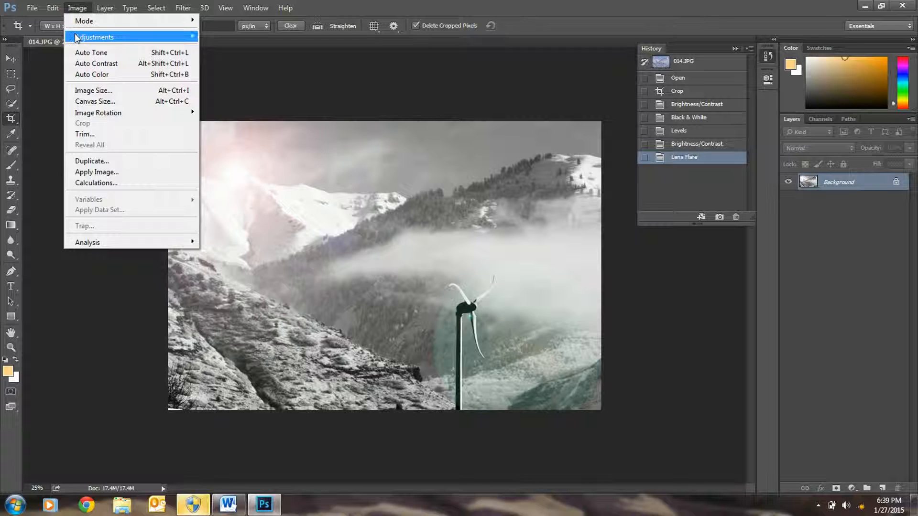
pyautogui.moveTo(76, 37)
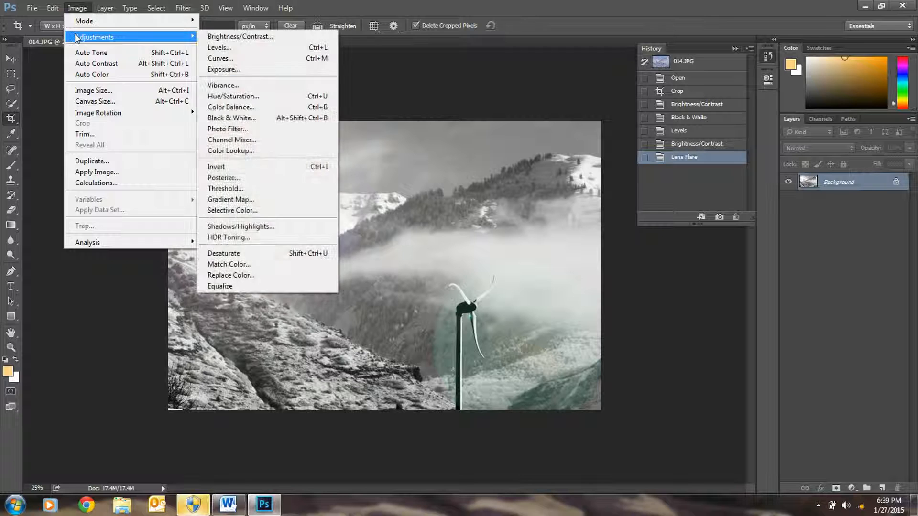
pyautogui.click(227, 37)
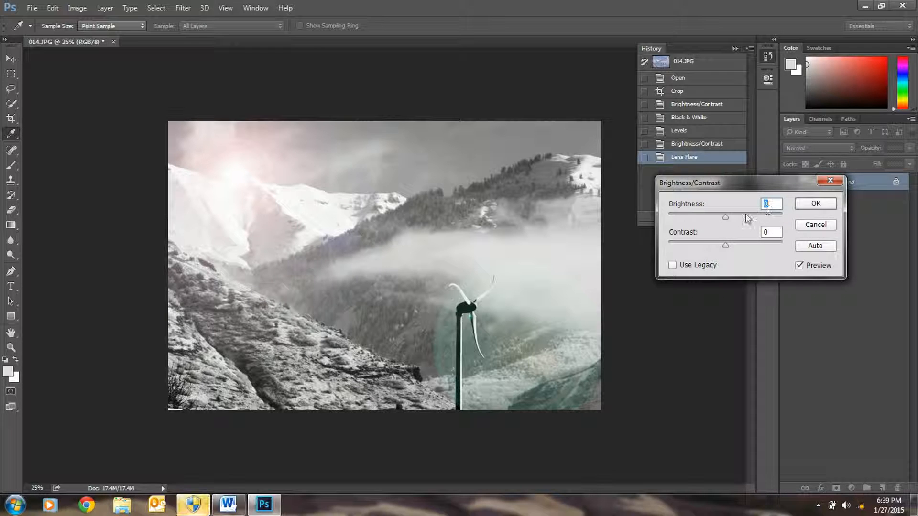
pyautogui.moveTo(726, 217); pyautogui.dragTo(779, 256)
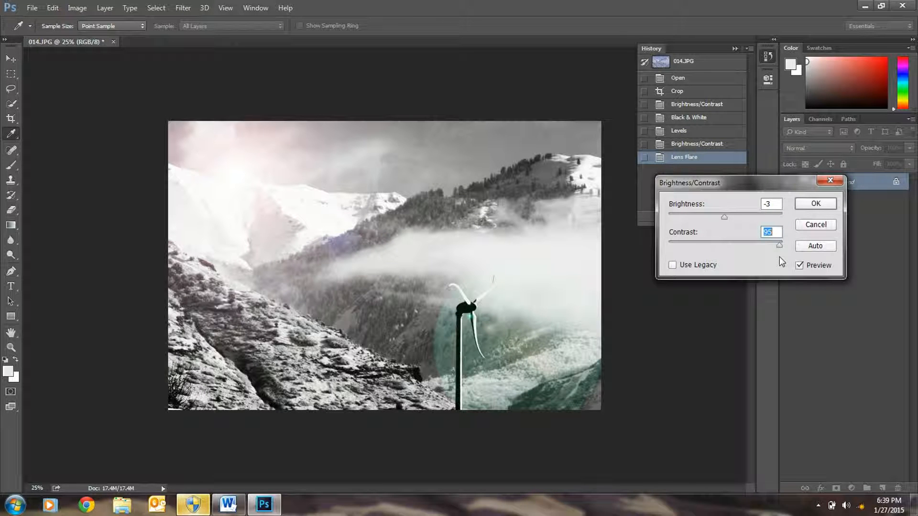
pyautogui.press('c')
pyautogui.click(815, 204)
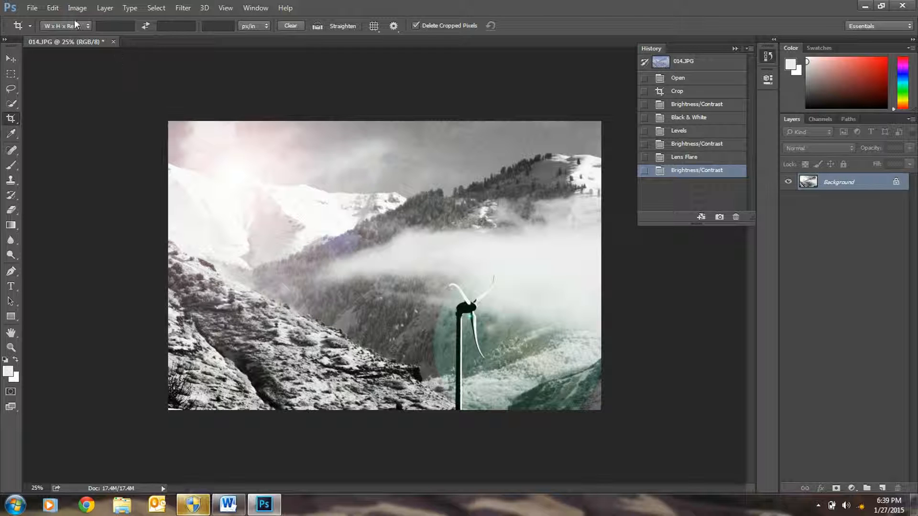
# - Save the edited photo under the new name "landscape 3" in JPEG format in the 2015-01-15 folder
pyautogui.click(32, 8)
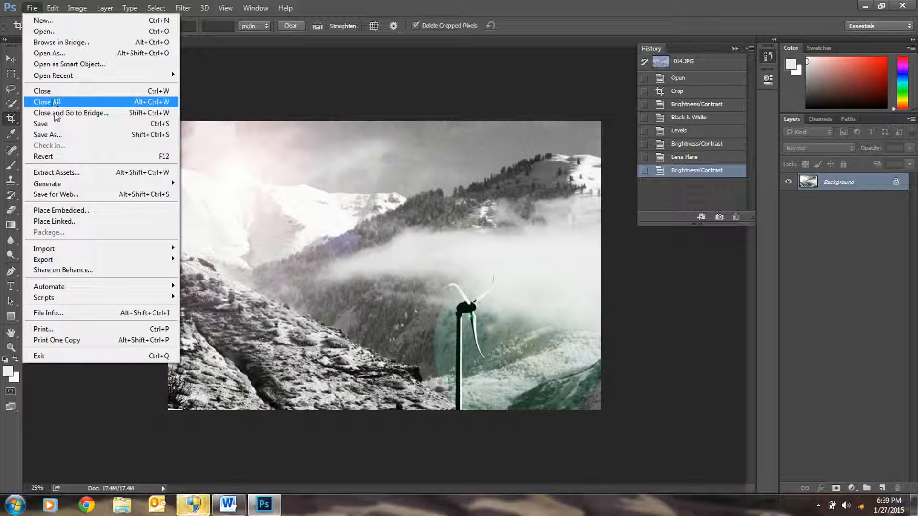
pyautogui.click(60, 132)
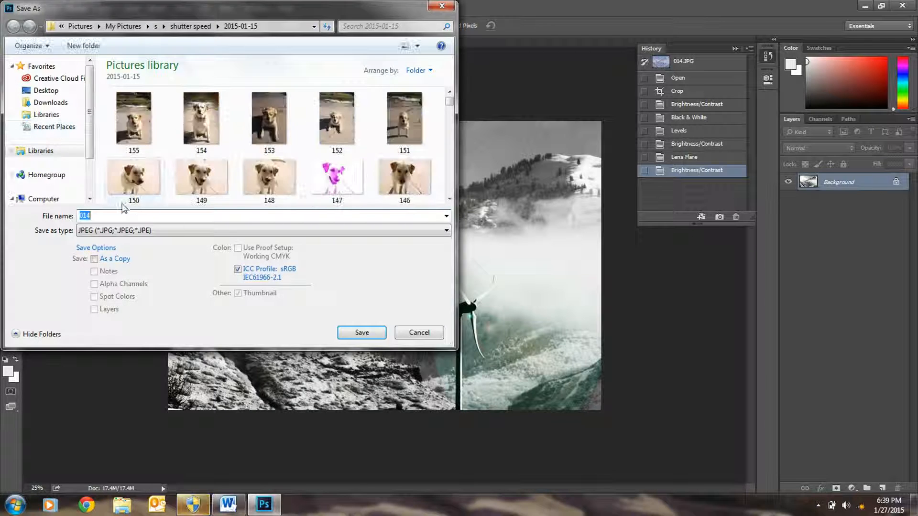
pyautogui.click(102, 215)
pyautogui.press('BackSpace')
pyautogui.press('BackSpace')
pyautogui.press('BackSpace')
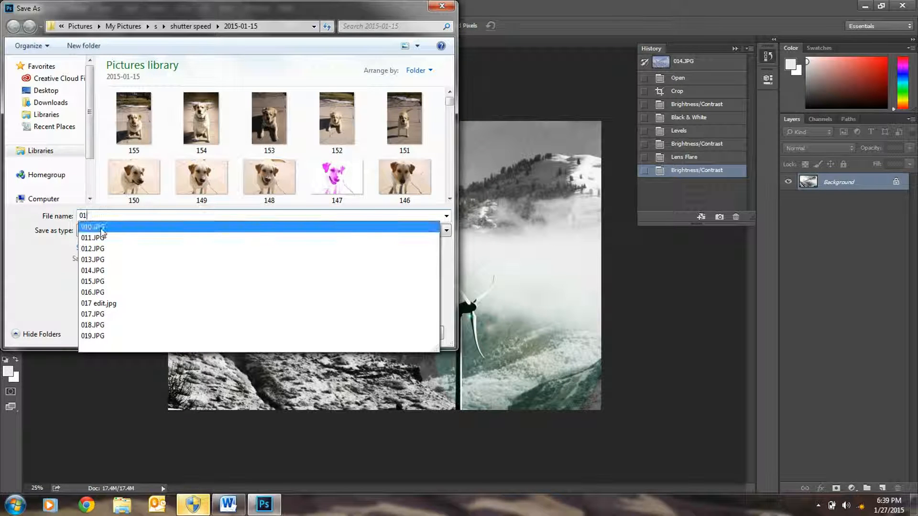
pyautogui.write('landscape')
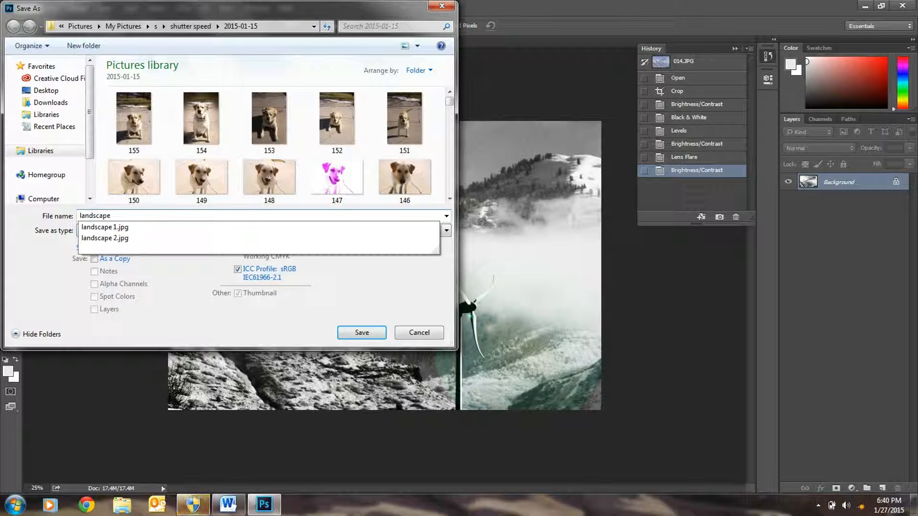
pyautogui.write(' 3')
pyautogui.press('Tab')
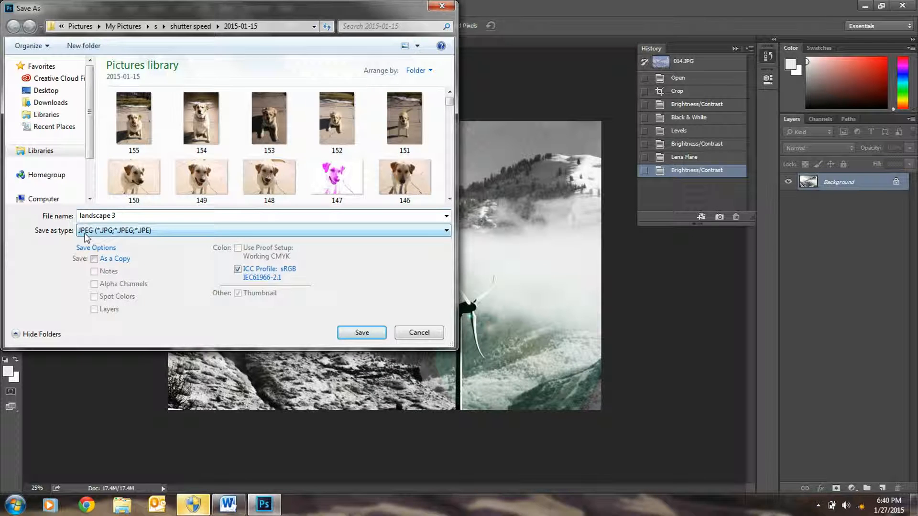
pyautogui.click(85, 233)
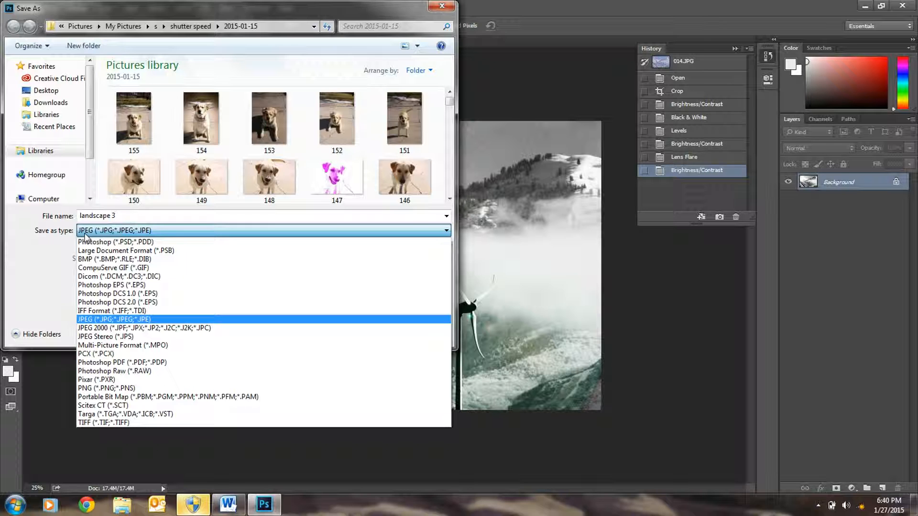
pyautogui.click(85, 234)
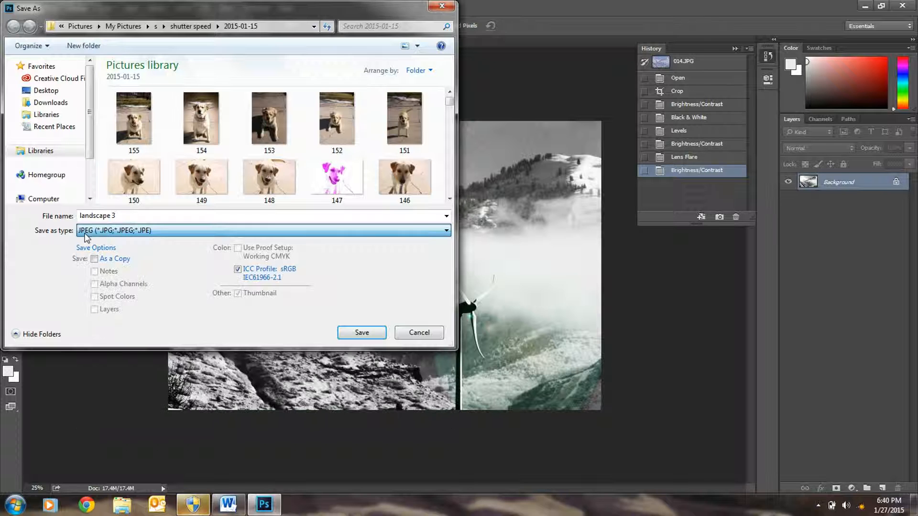
pyautogui.click(362, 332)
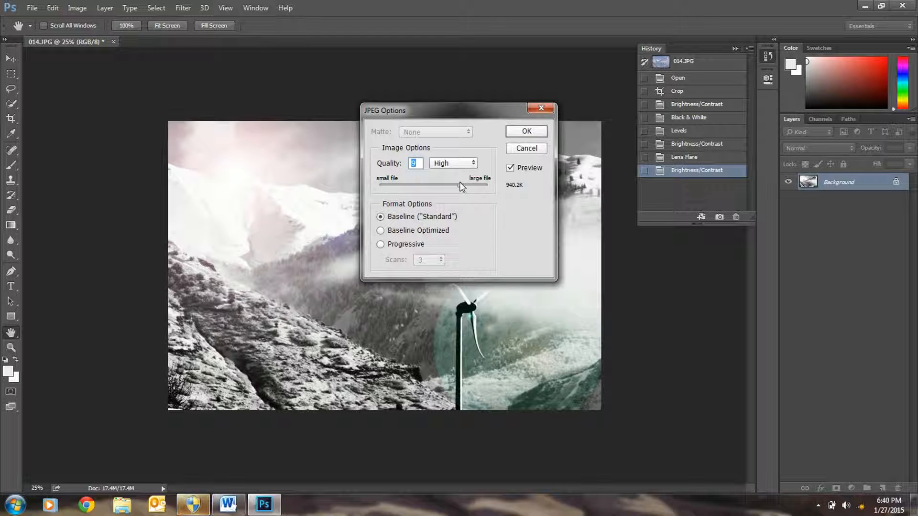
# - Set the JPEG quality to 8 (High) and complete the save
pyautogui.moveTo(460, 185); pyautogui.dragTo(384, 186)
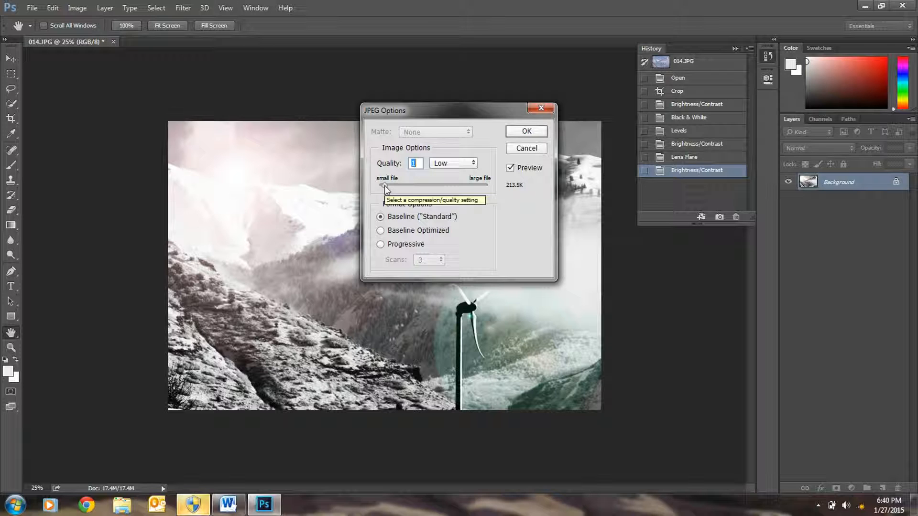
pyautogui.moveTo(385, 185); pyautogui.dragTo(448, 187)
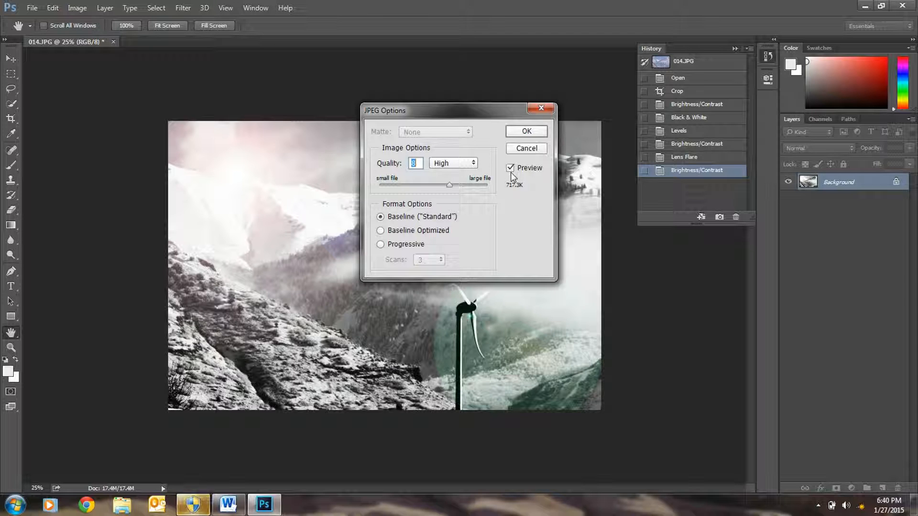
pyautogui.click(533, 134)
pyautogui.press('c')
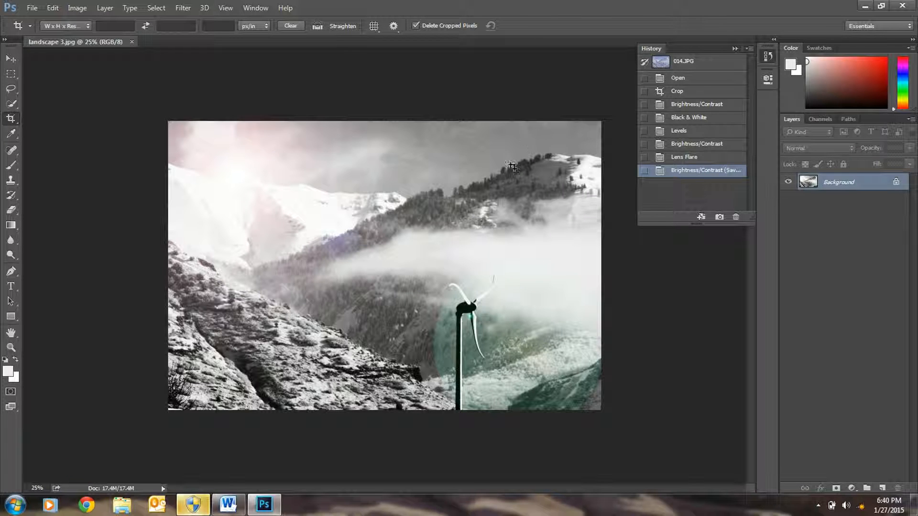
# - Exit the image editor
pyautogui.click(33, 9)
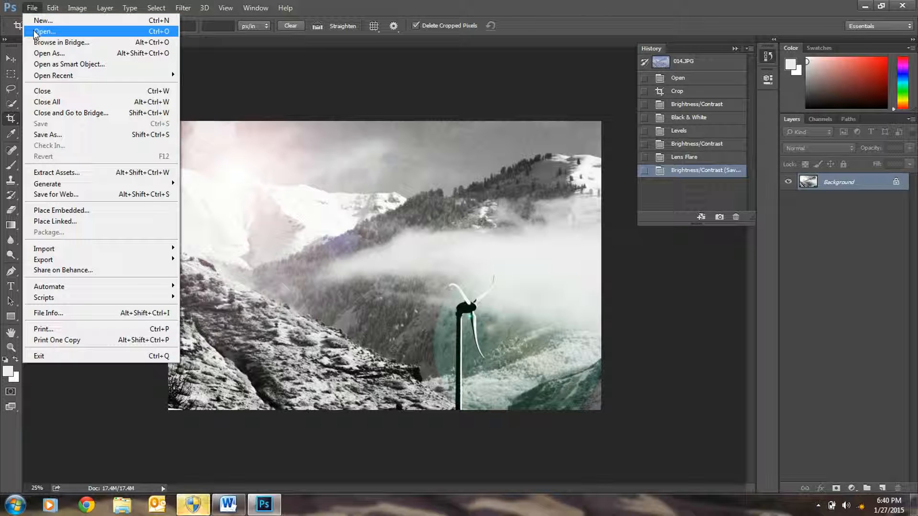
pyautogui.click(42, 357)
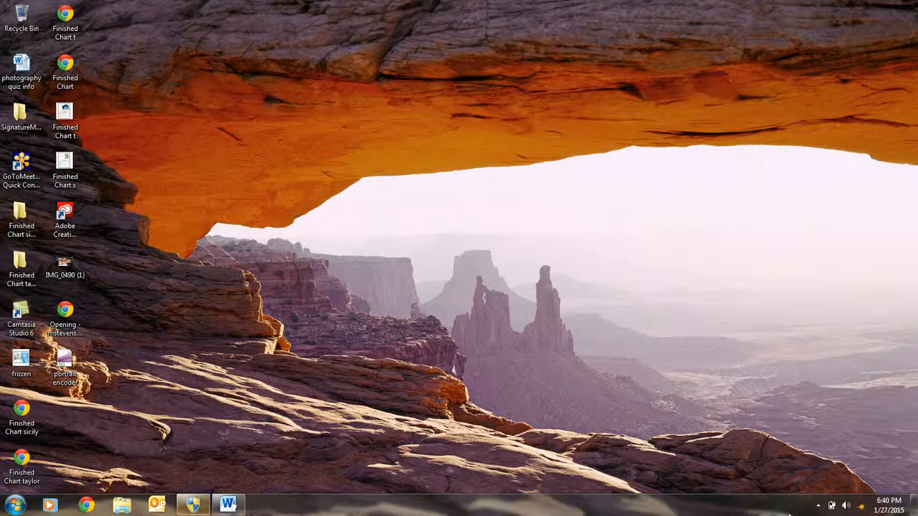
pyautogui.click(819, 508)
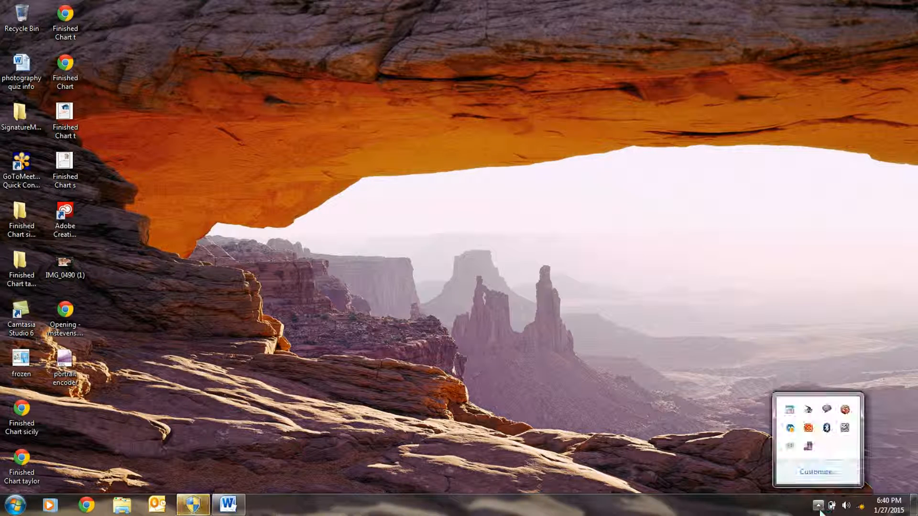
pyautogui.rightClick(808, 445)
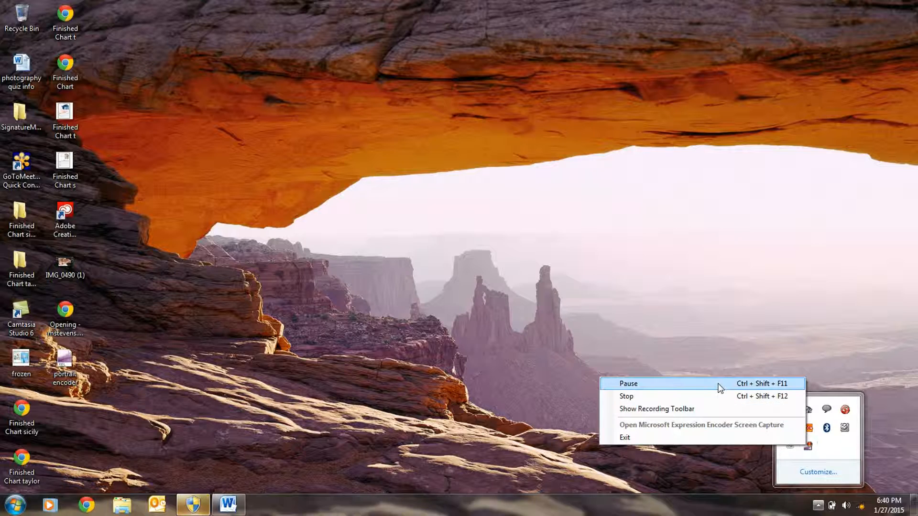